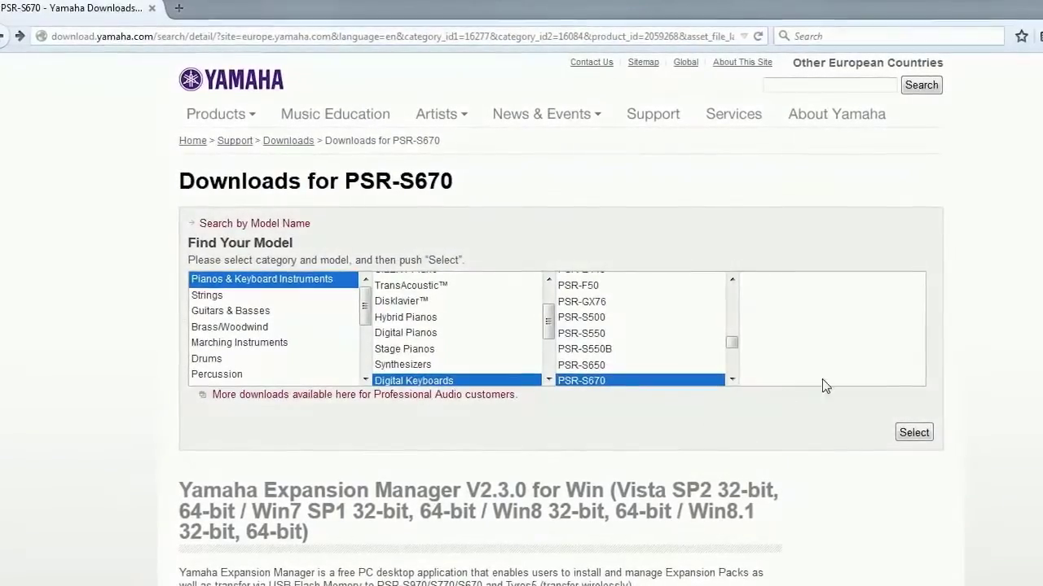
- Accept the license agreement and save the yem_v230_win.zip installer download
scroll(521, 326, down, 20)
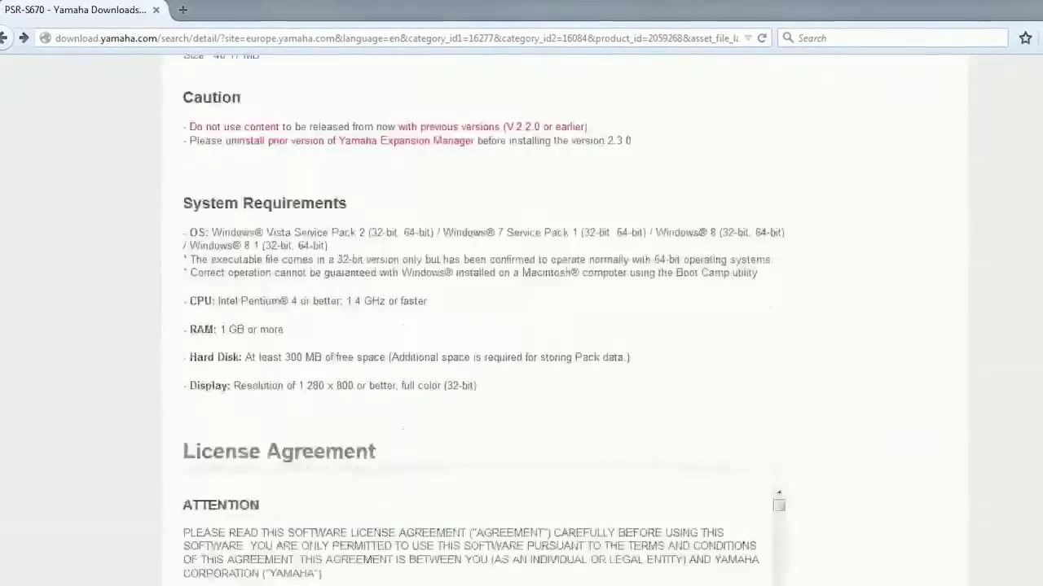
click(459, 529)
click(454, 571)
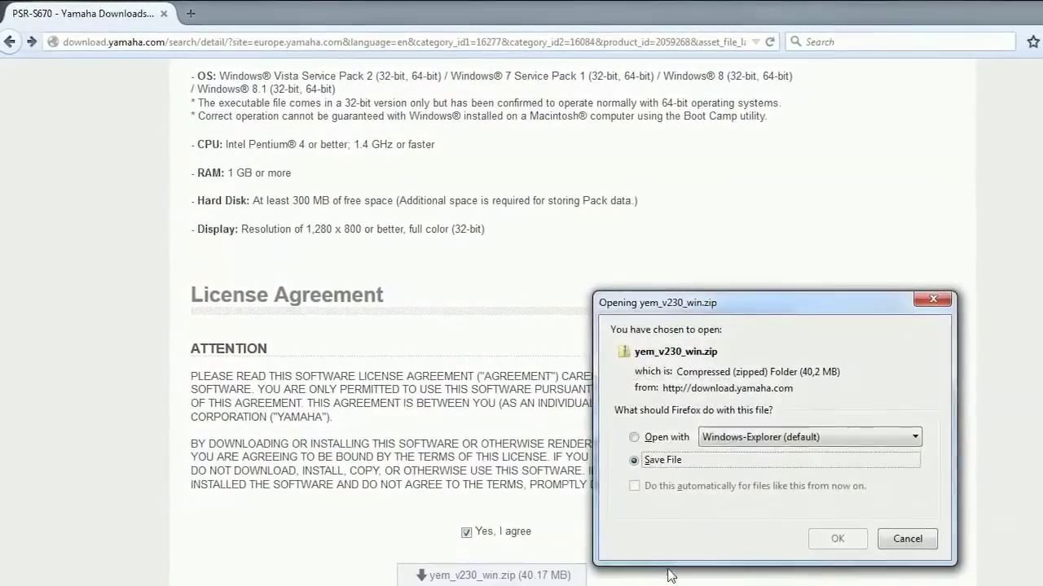
click(832, 544)
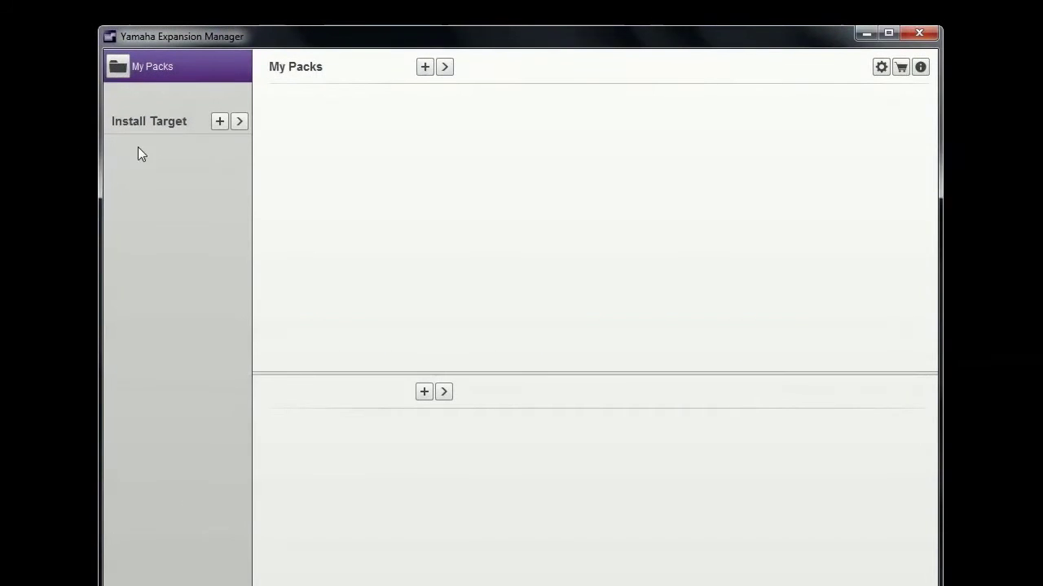
- Import PSR-S970_InstrumentInfo.n27 from the USB drive as an install target
click(222, 125)
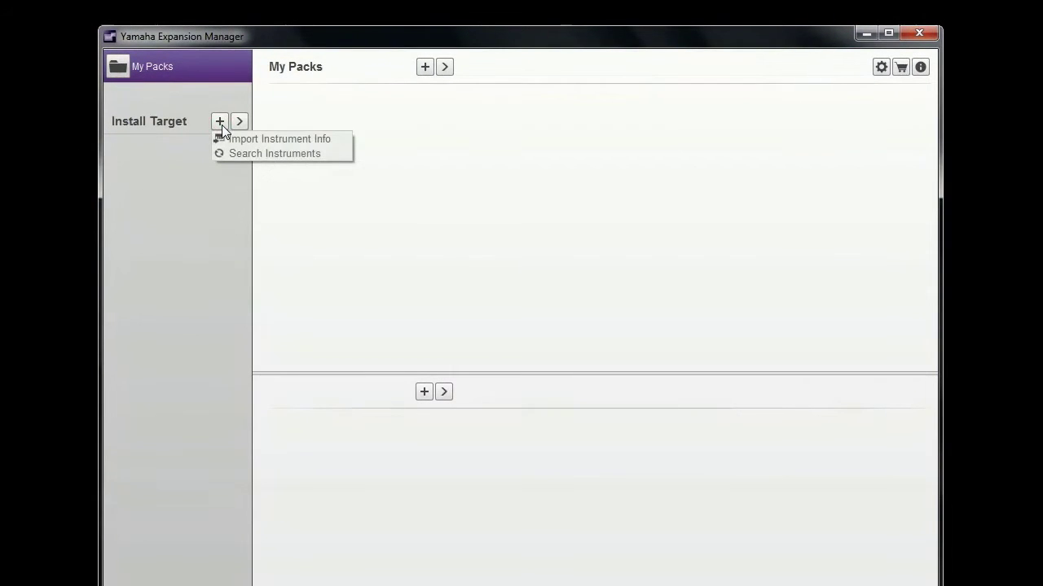
click(344, 139)
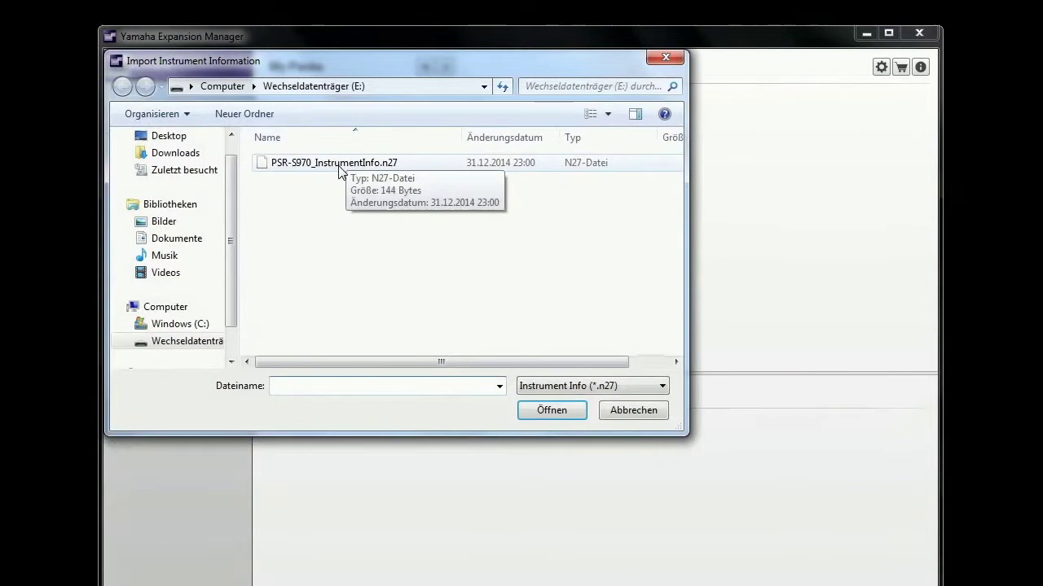
double_click(340, 166)
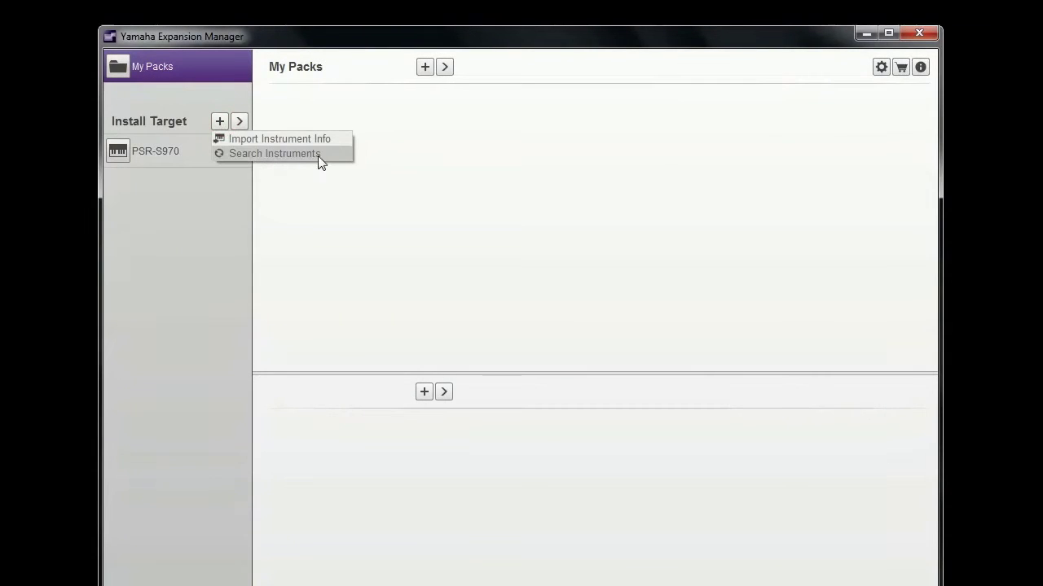
- Add the connected PSR-S670 by instrument search, check PSR-S970's memory sizes, and return to My Packs
click(344, 154)
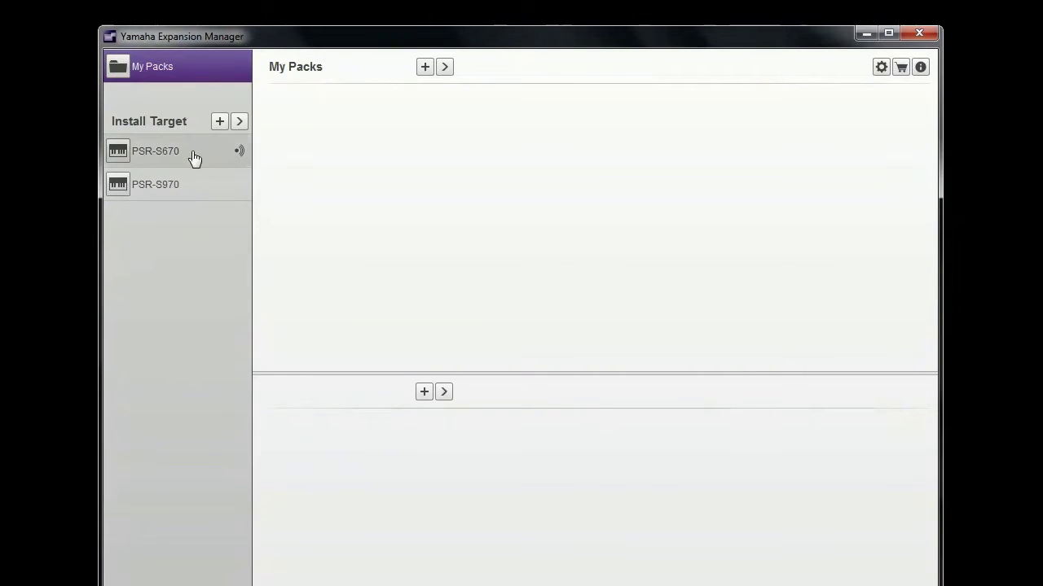
click(195, 186)
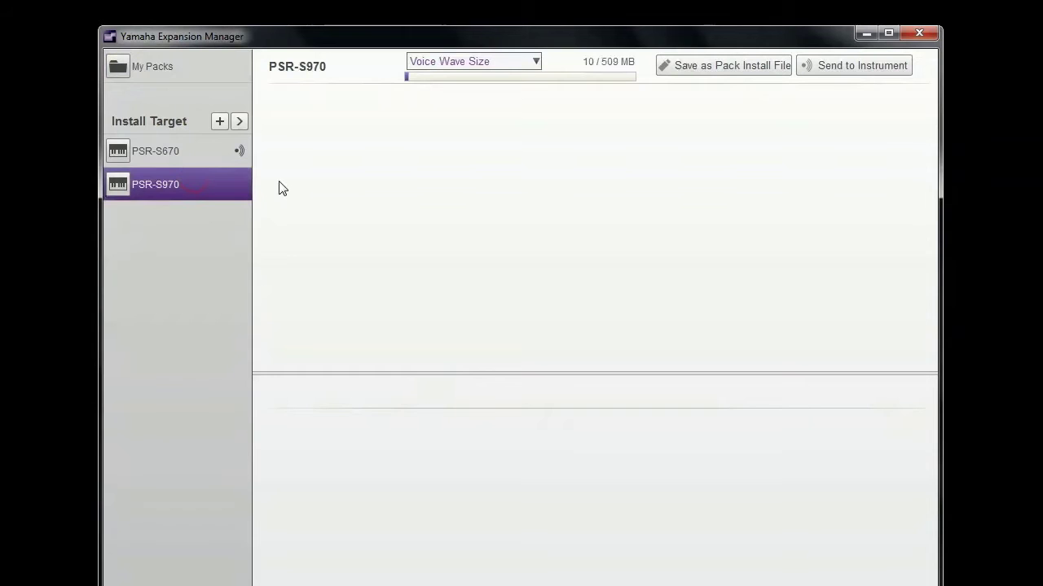
click(537, 62)
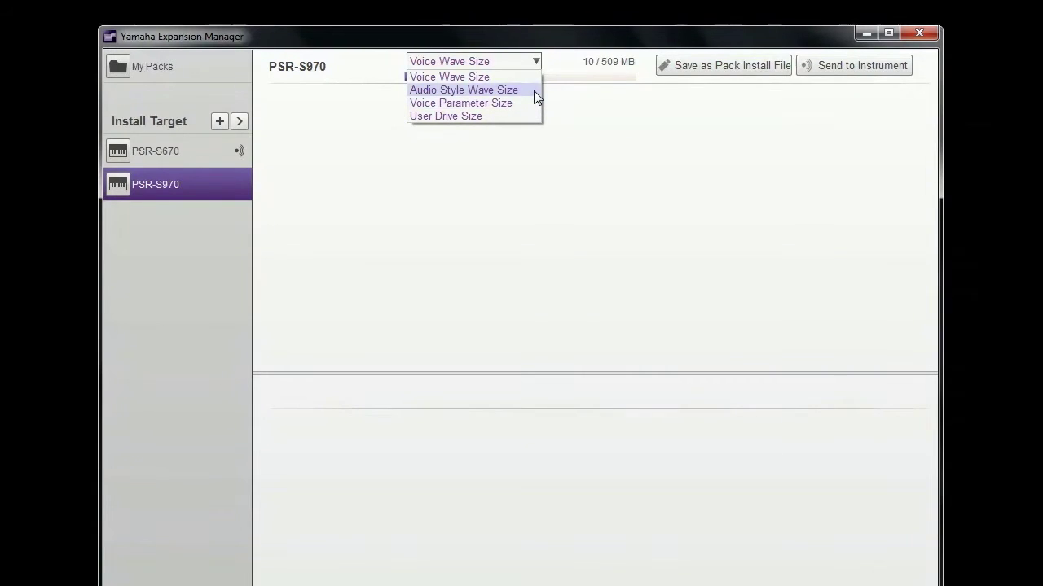
click(188, 65)
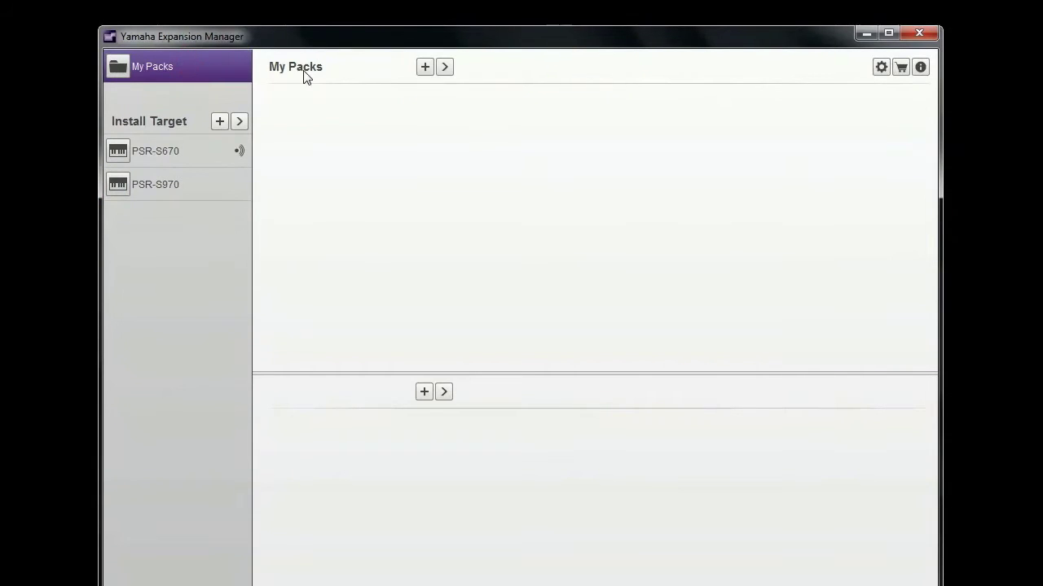
- Import the BestOfEurope_S670 and Mexican_S670 .ppf files together and confirm completion
click(425, 69)
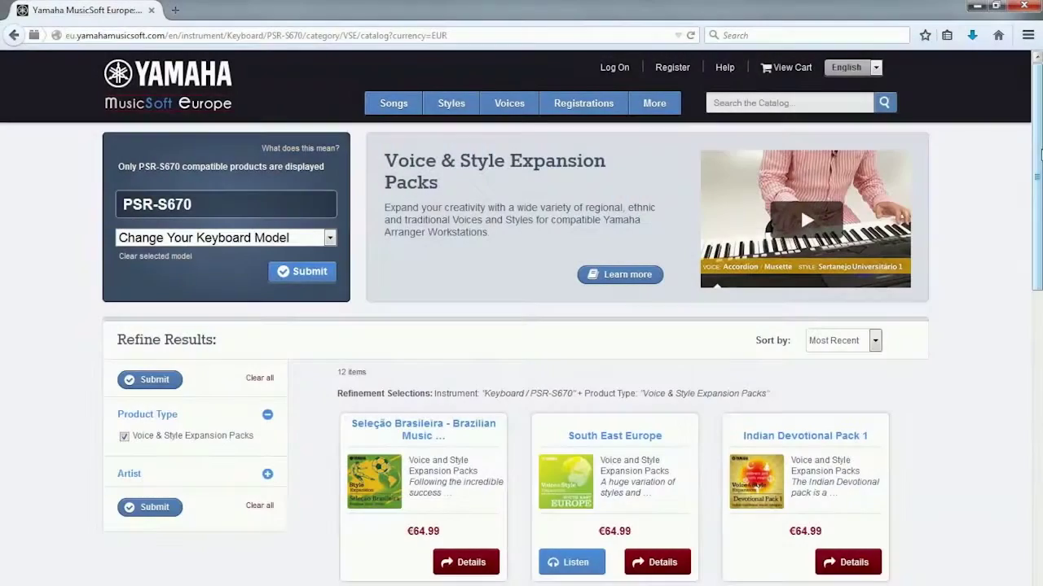
drag(1040, 155, 1035, 417)
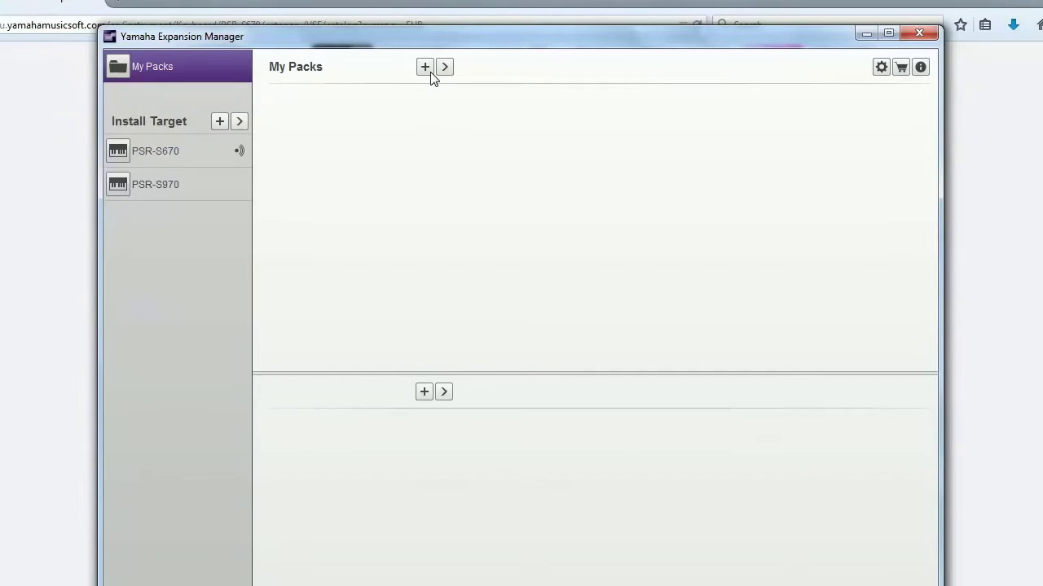
click(427, 69)
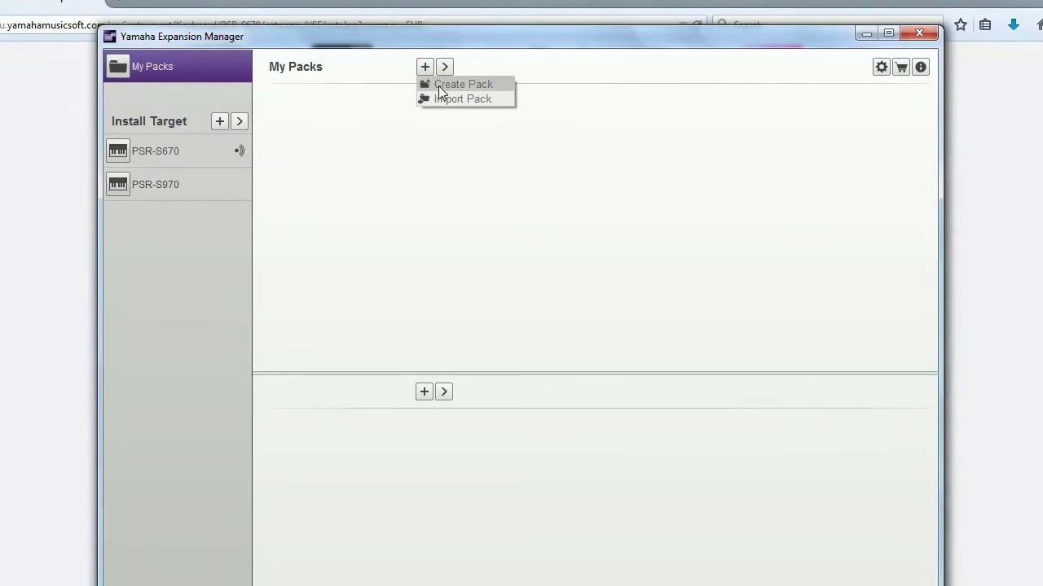
click(444, 96)
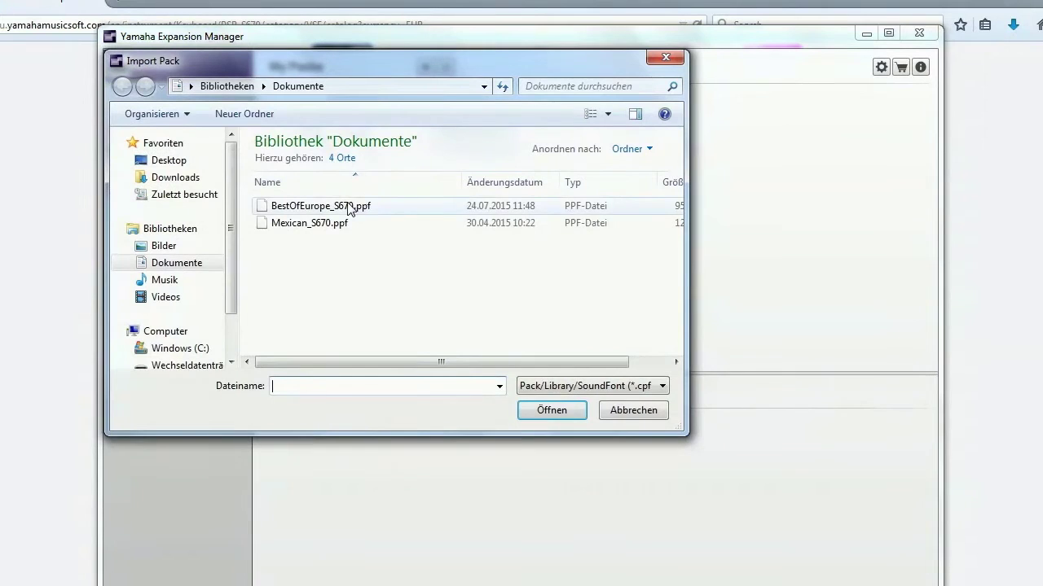
click(349, 205)
shift+click(338, 223)
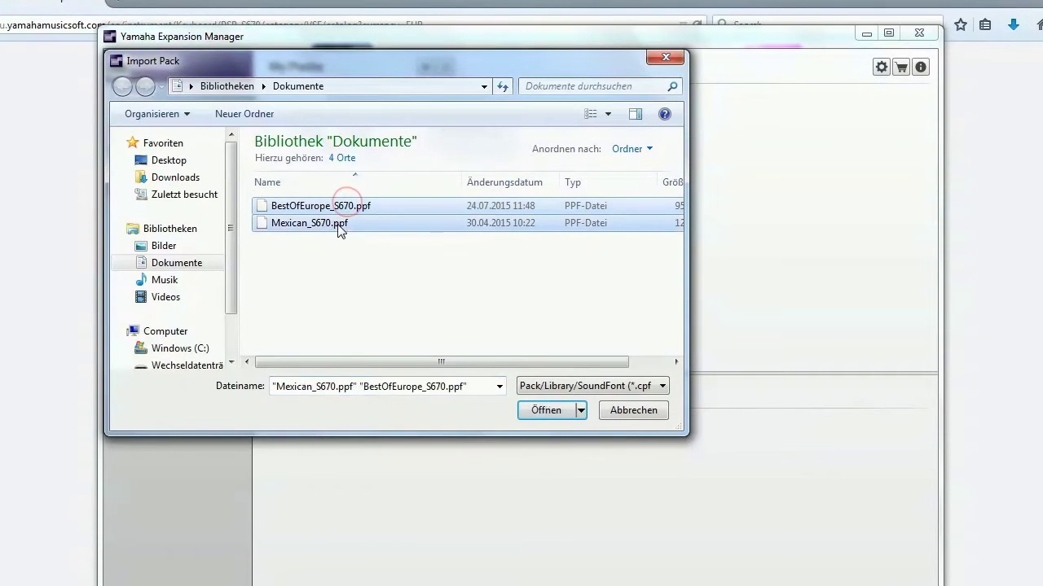
click(556, 410)
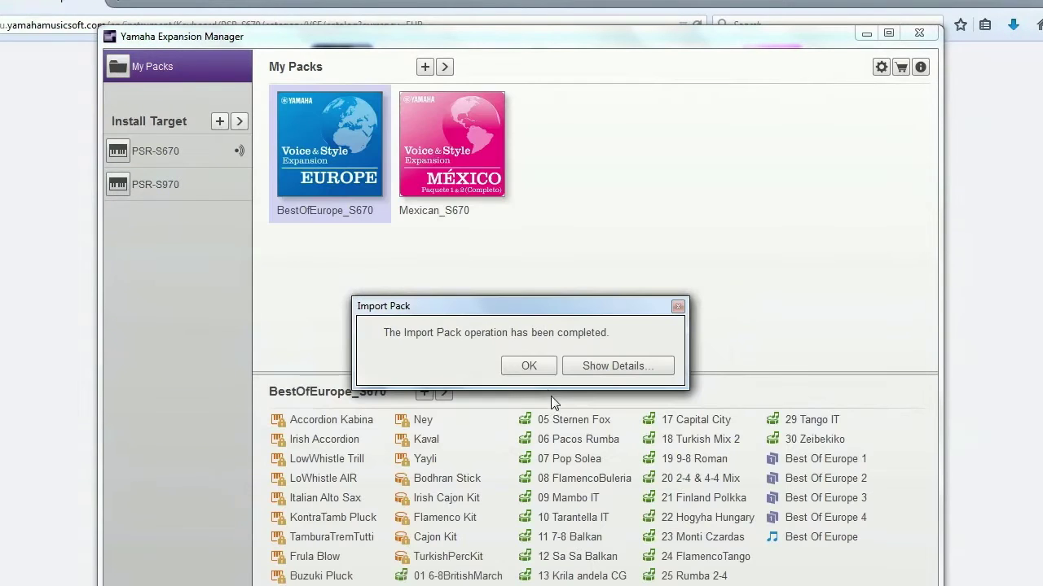
click(546, 366)
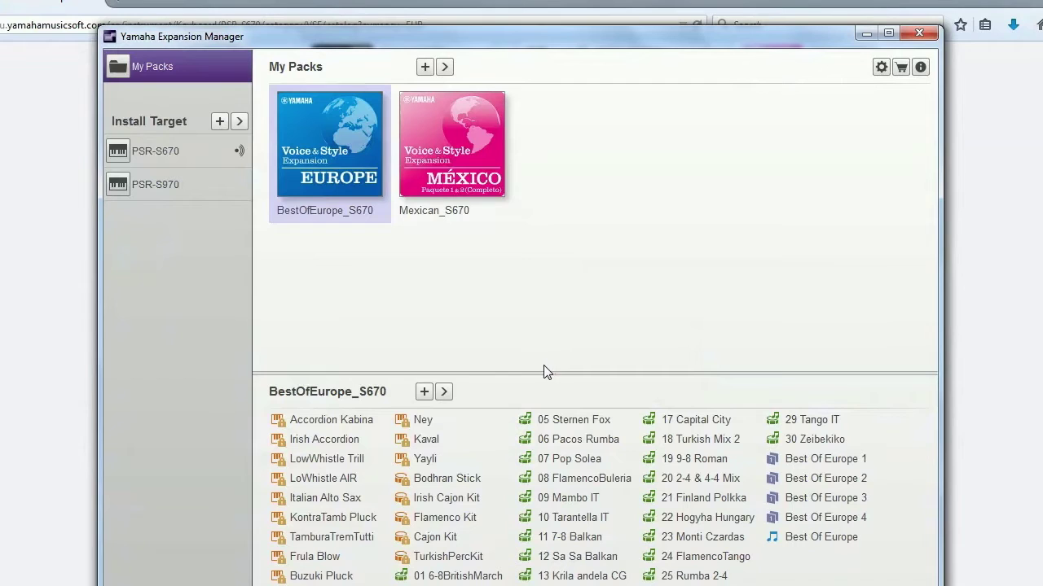
- For the PSR-S670, uncheck BestOfEurope_S670 and keep the whole Mexican_S670 pack checked
click(175, 156)
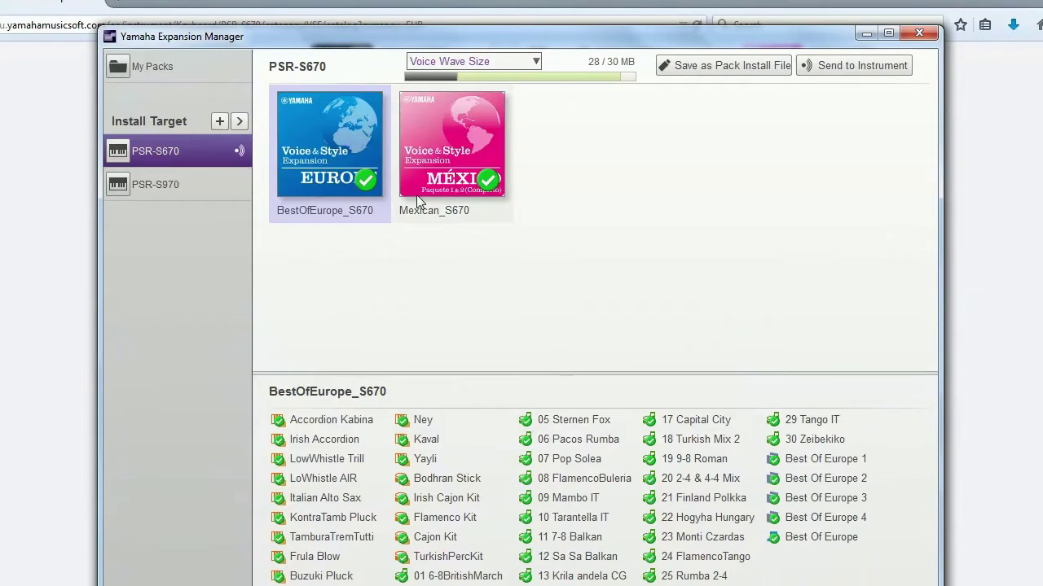
click(365, 179)
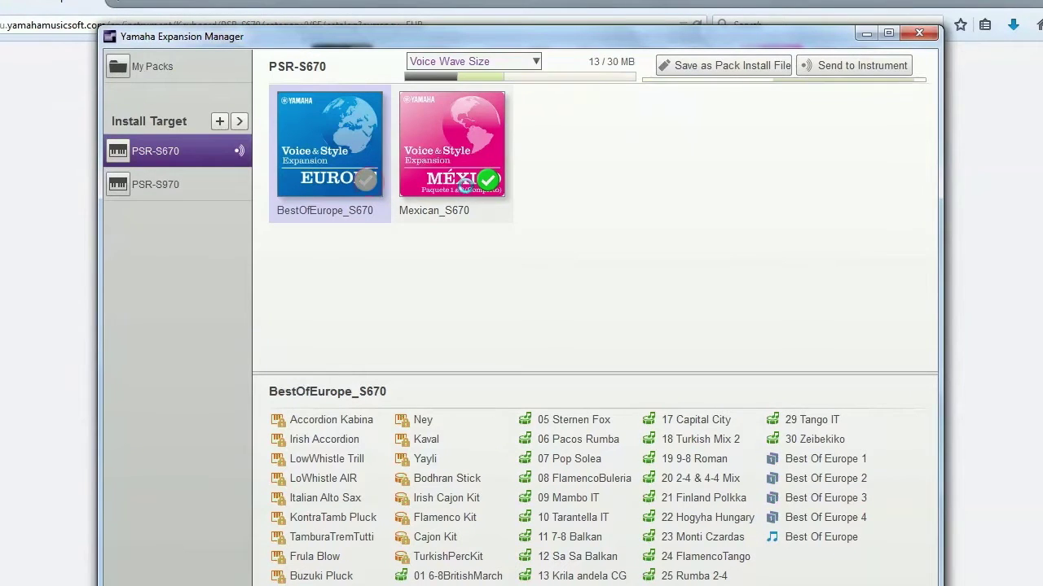
click(486, 182)
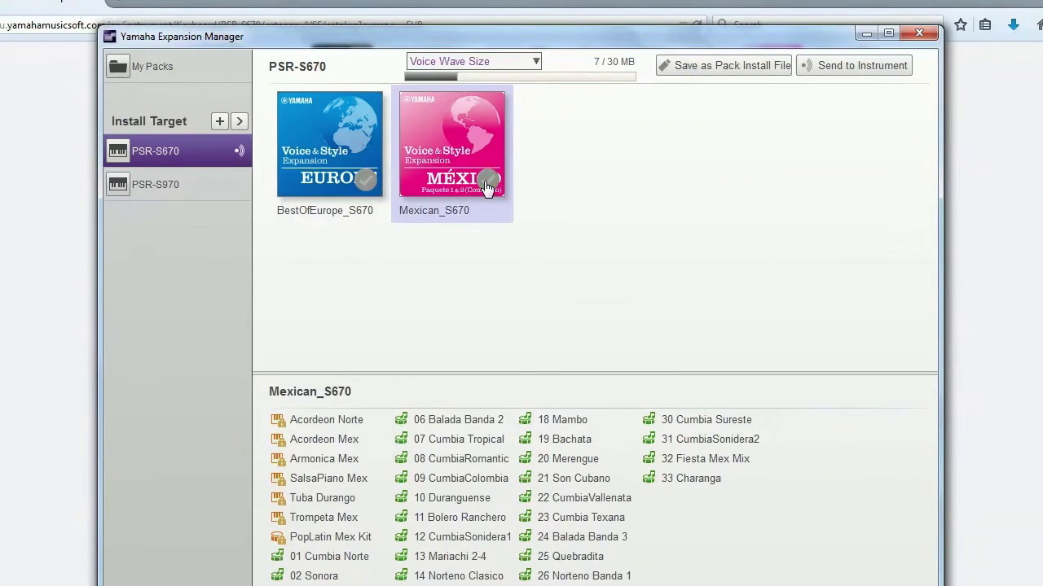
click(486, 186)
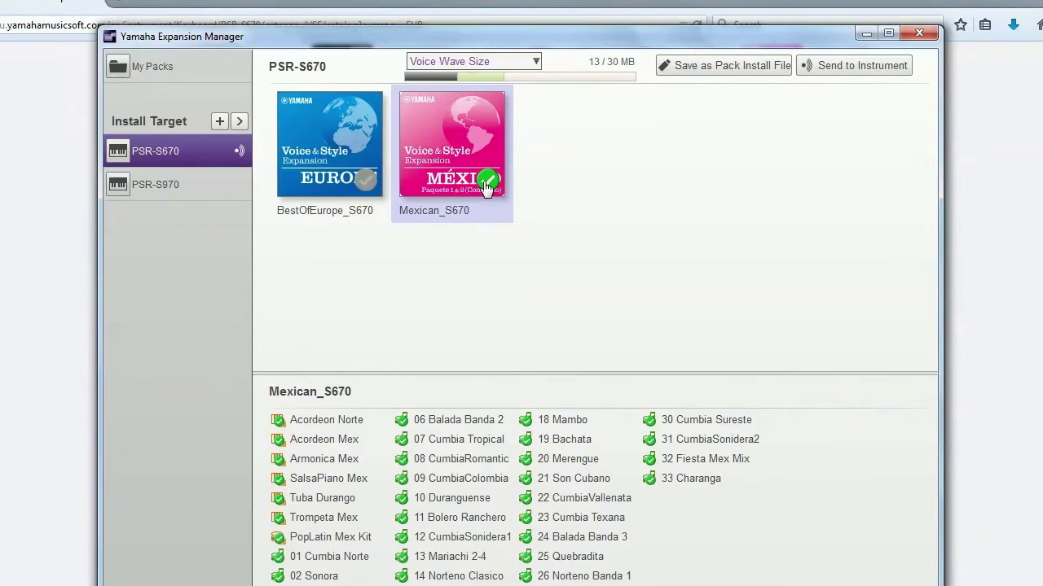
- In BestOfEurope_S670's contents, tick the Irish Accordion voice and 09 Mambo IT style
click(313, 142)
click(307, 439)
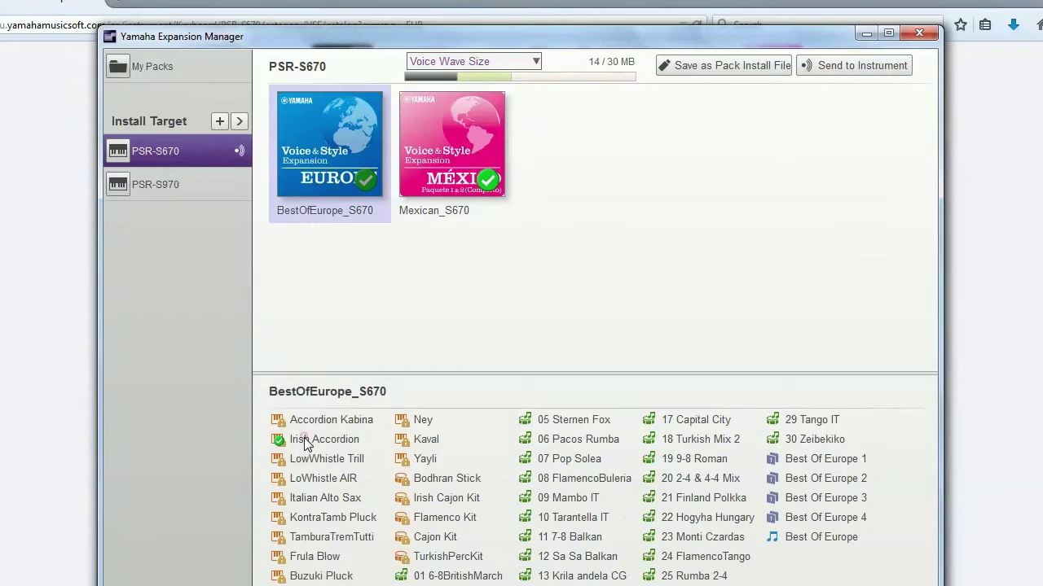
click(561, 500)
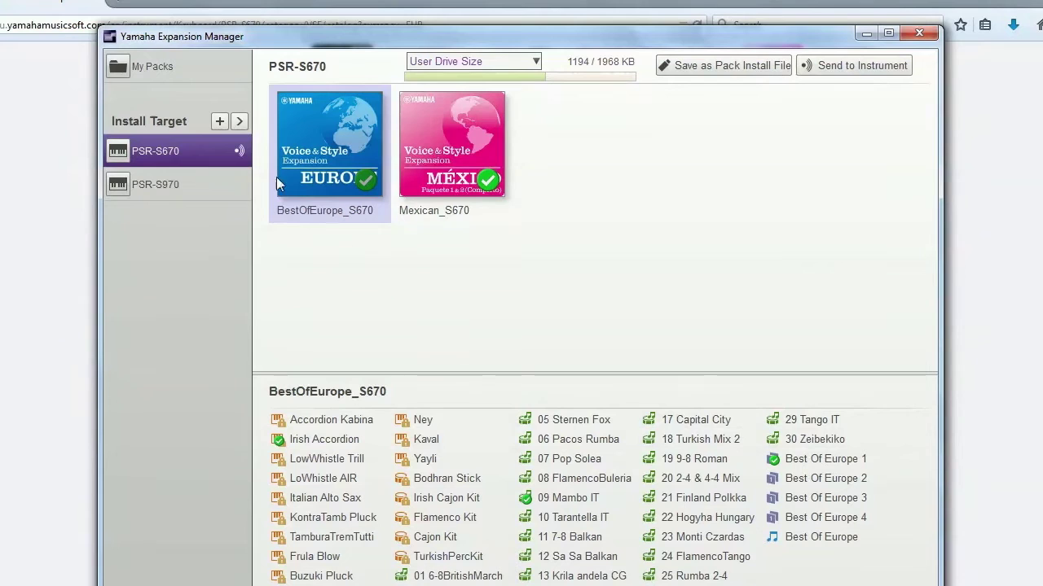
- Back in My Packs, create a new empty pack, Pack 001
click(171, 73)
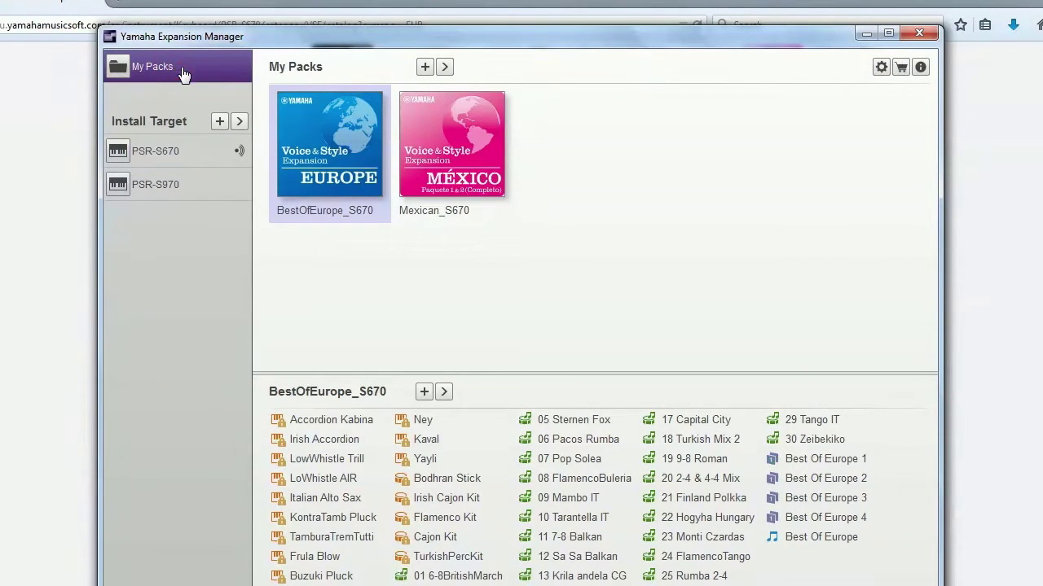
click(425, 68)
click(438, 82)
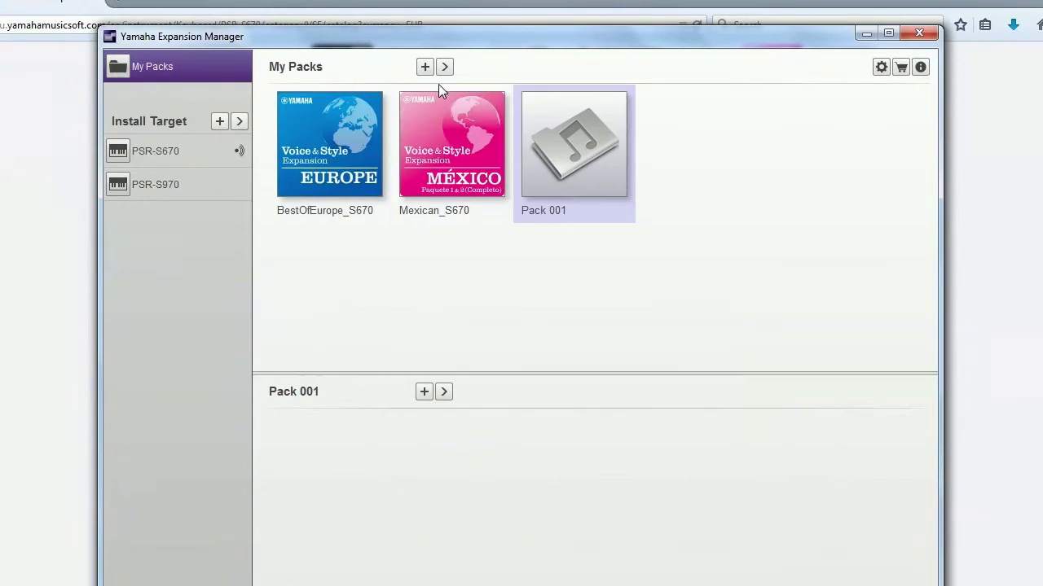
- Add Normal Voice 001 and Drum Voice 001 to Pack 001
click(423, 393)
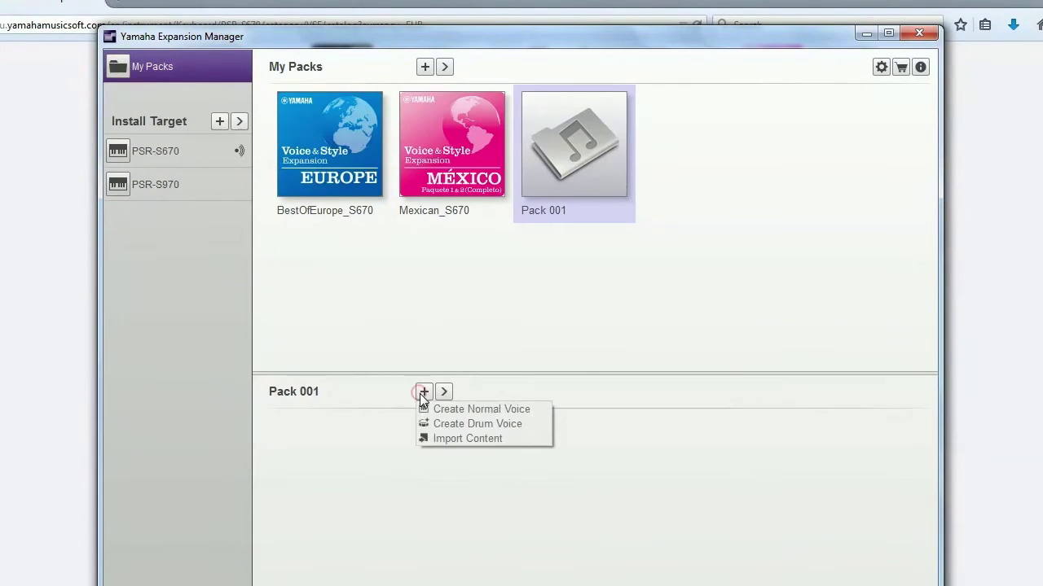
click(440, 413)
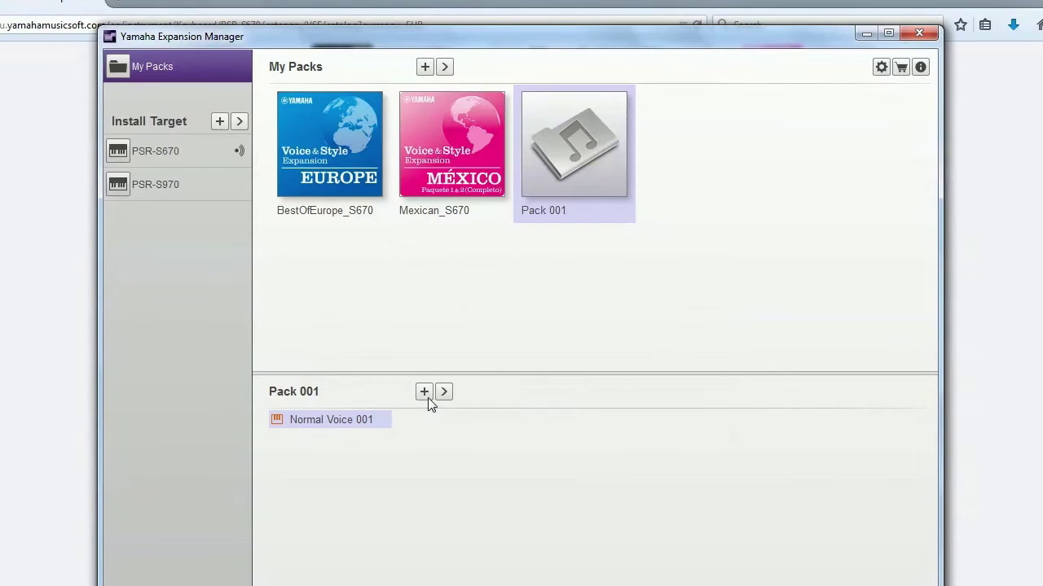
click(424, 392)
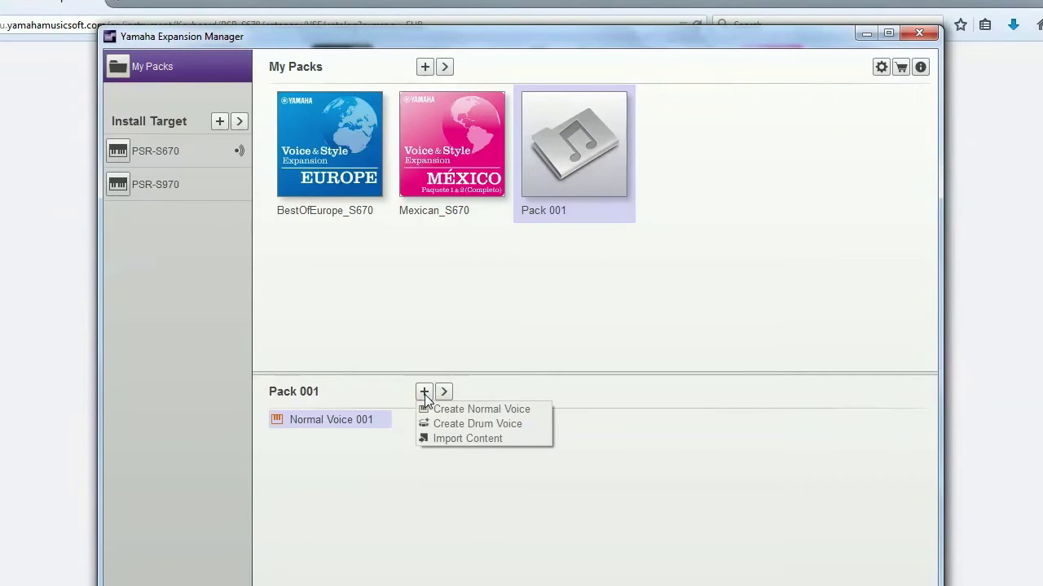
click(429, 423)
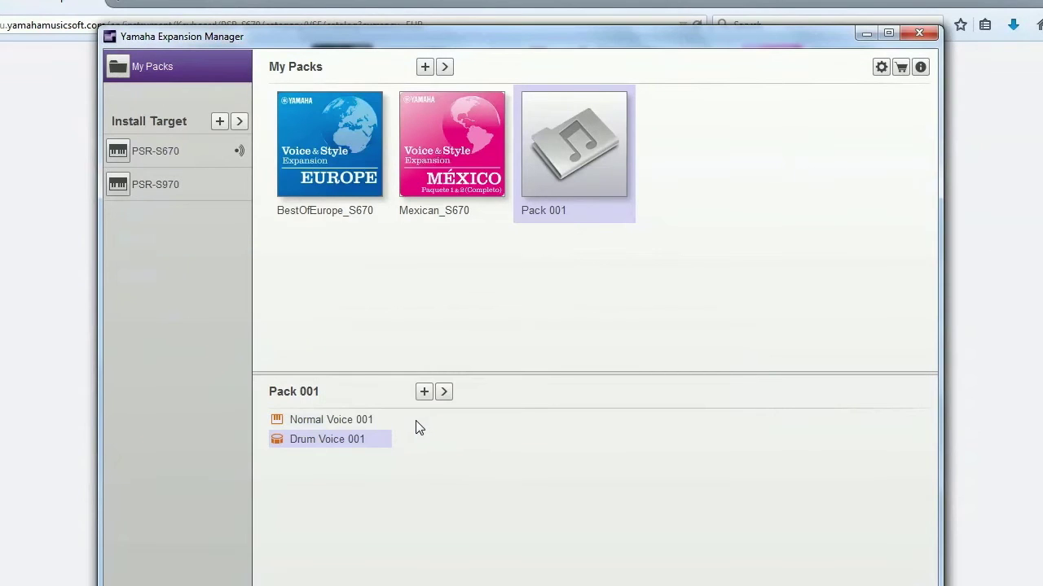
- Open Normal Voice 001 and assign the SynthWave sample to Element 1
double_click(339, 421)
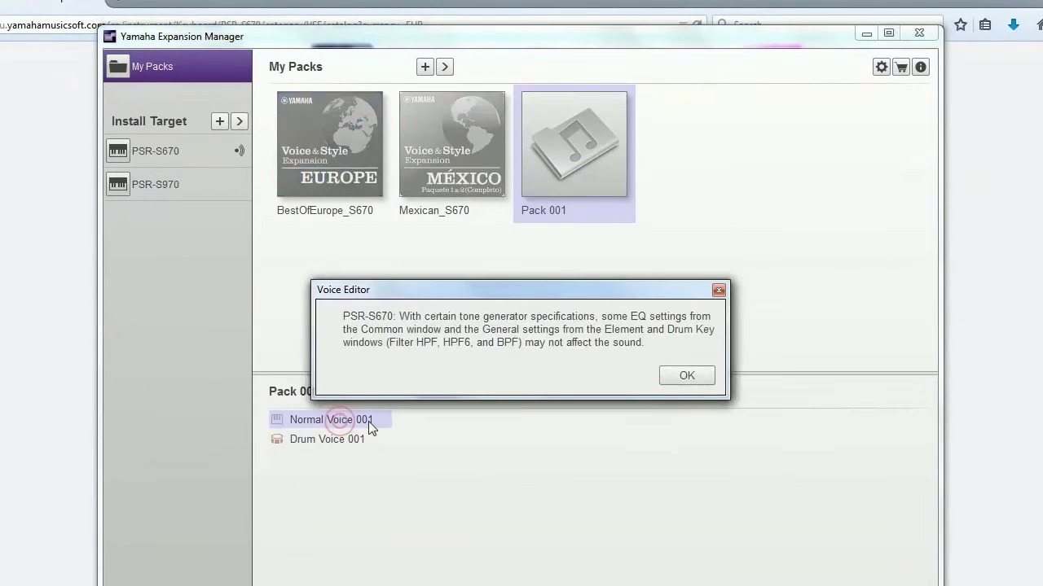
click(684, 376)
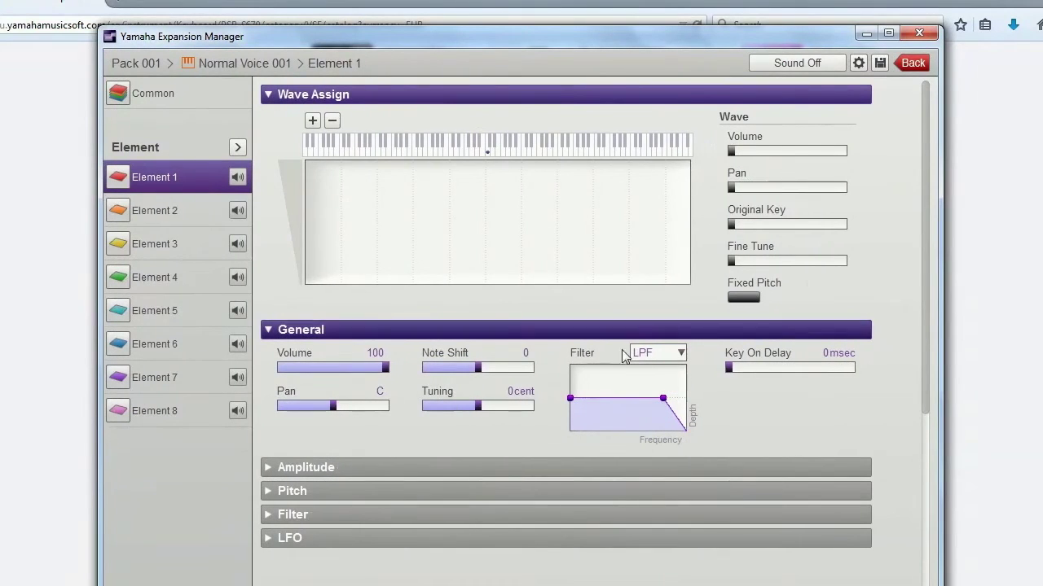
click(313, 121)
double_click(296, 170)
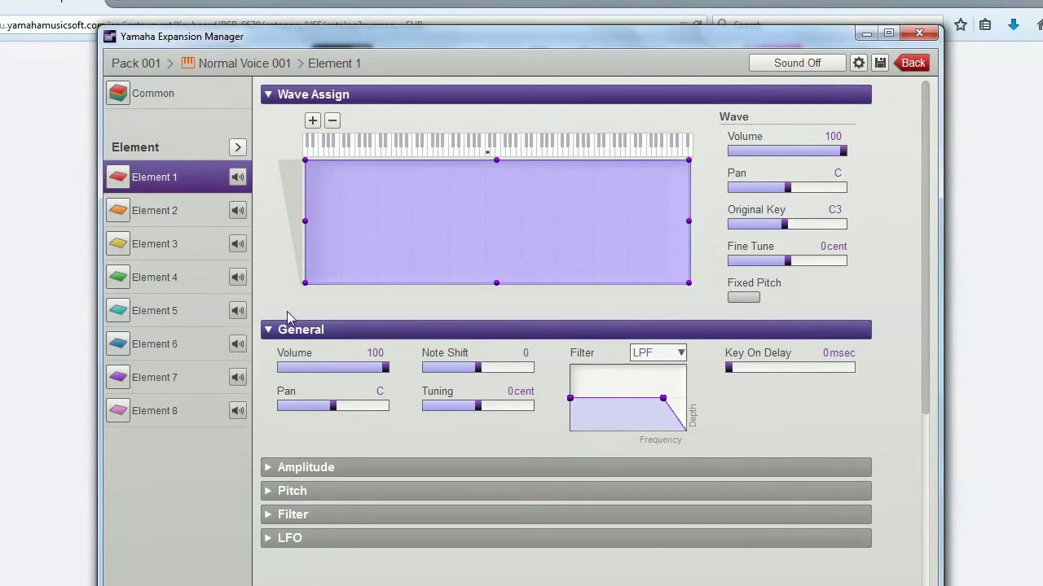
- Expand the Amplitude, Pitch, Filter and LFO settings, then leave the voice editor
click(267, 466)
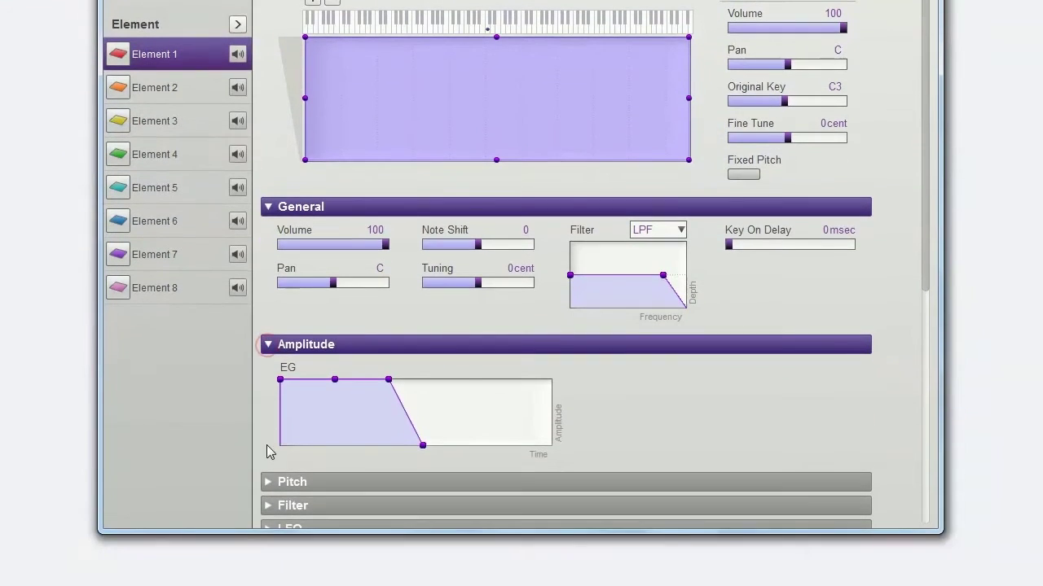
click(269, 484)
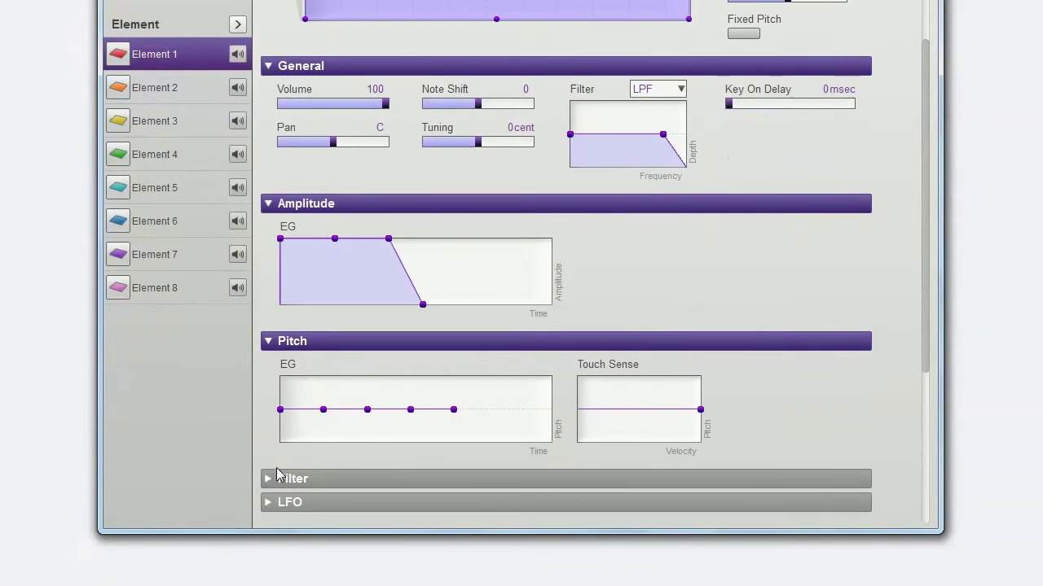
click(269, 480)
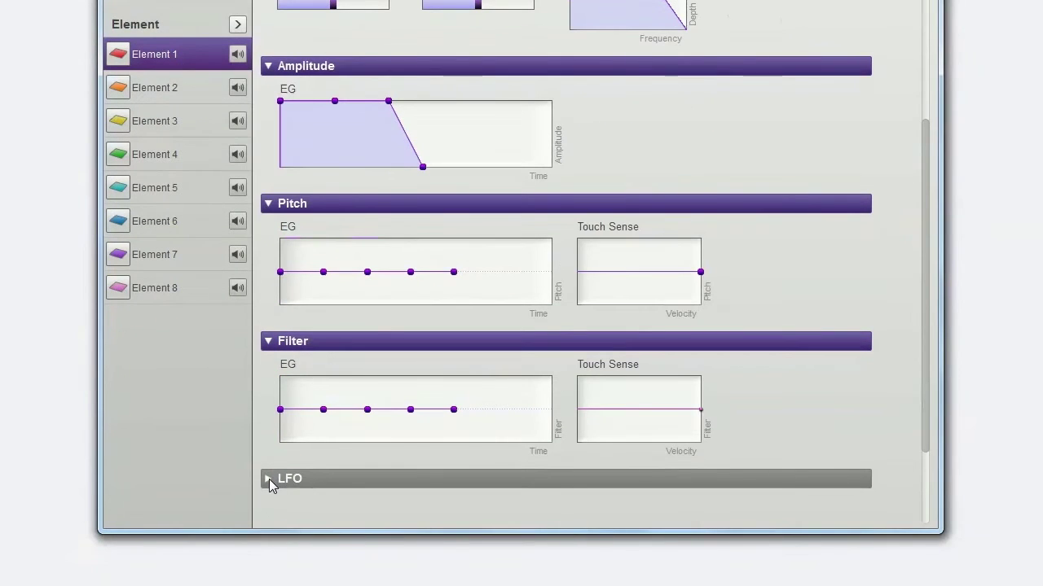
click(277, 480)
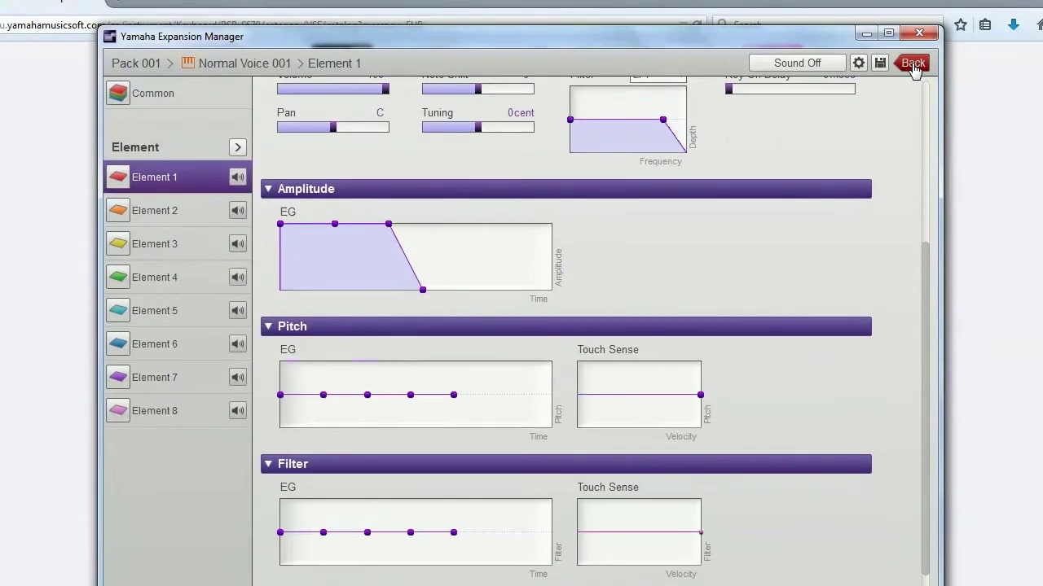
click(913, 65)
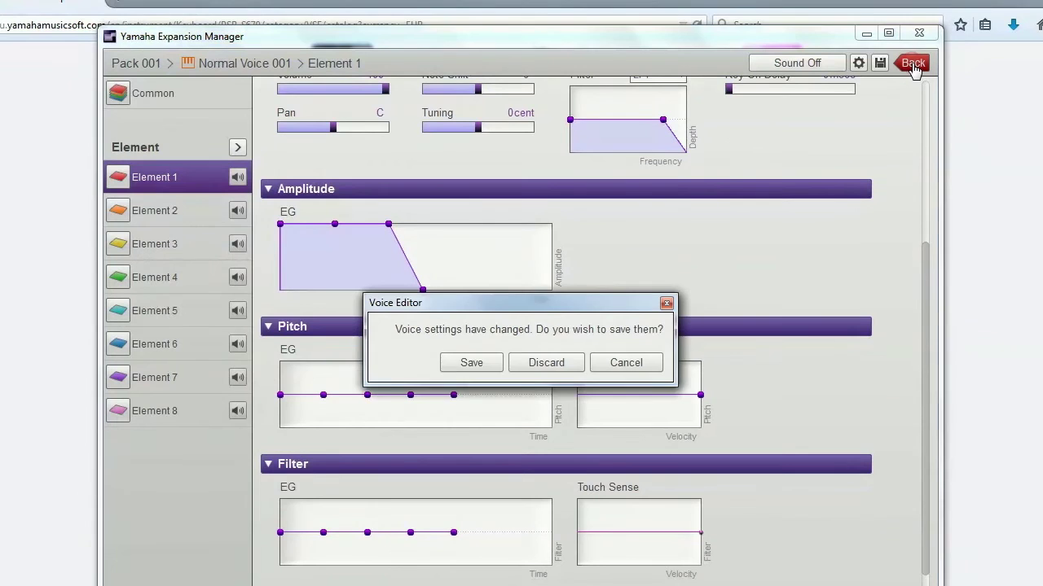
- Save the voice changes and import the ReadMe file into the pack
click(474, 364)
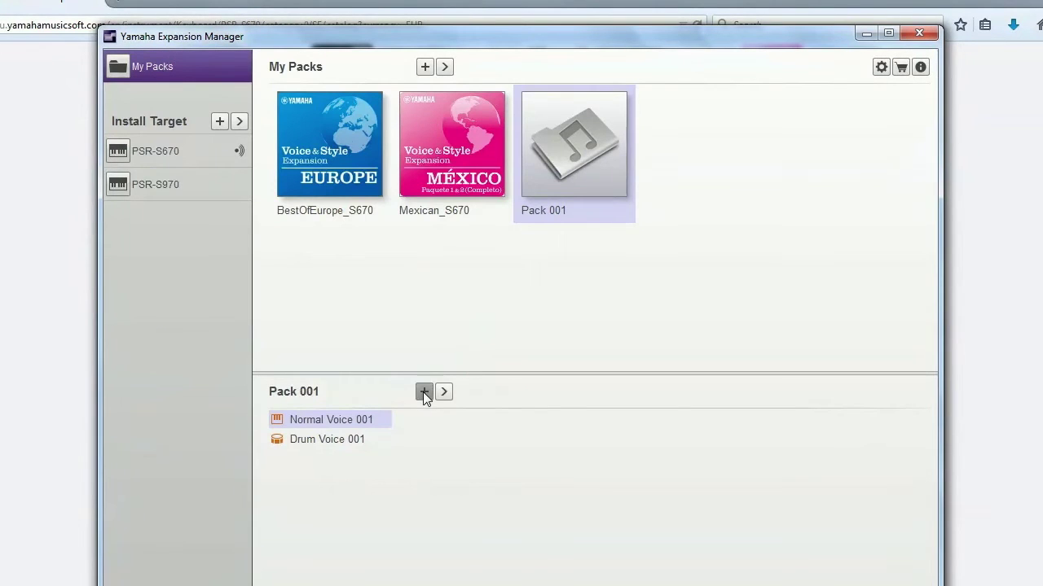
click(423, 392)
click(455, 438)
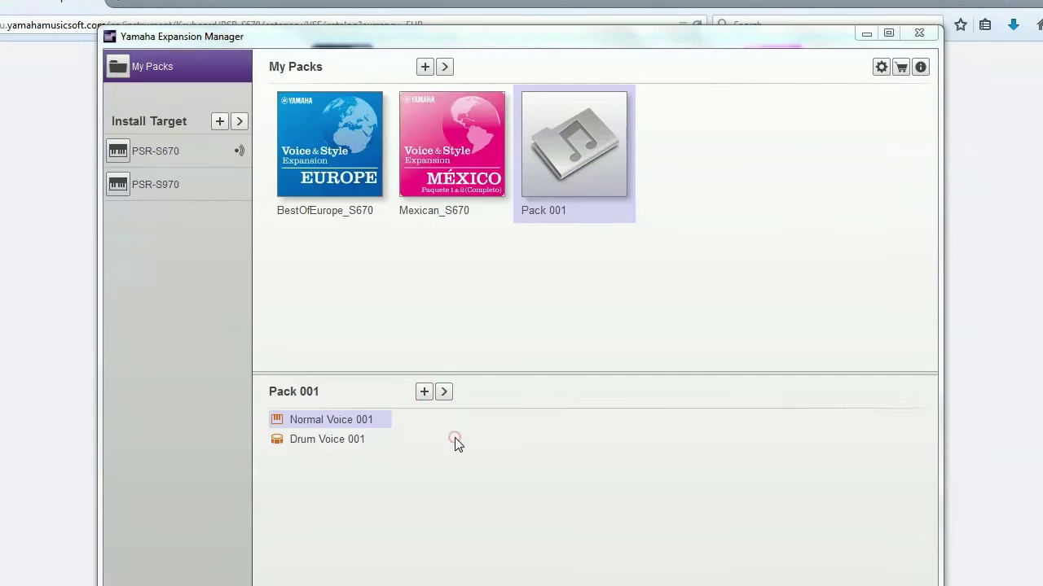
click(287, 246)
double_click(288, 246)
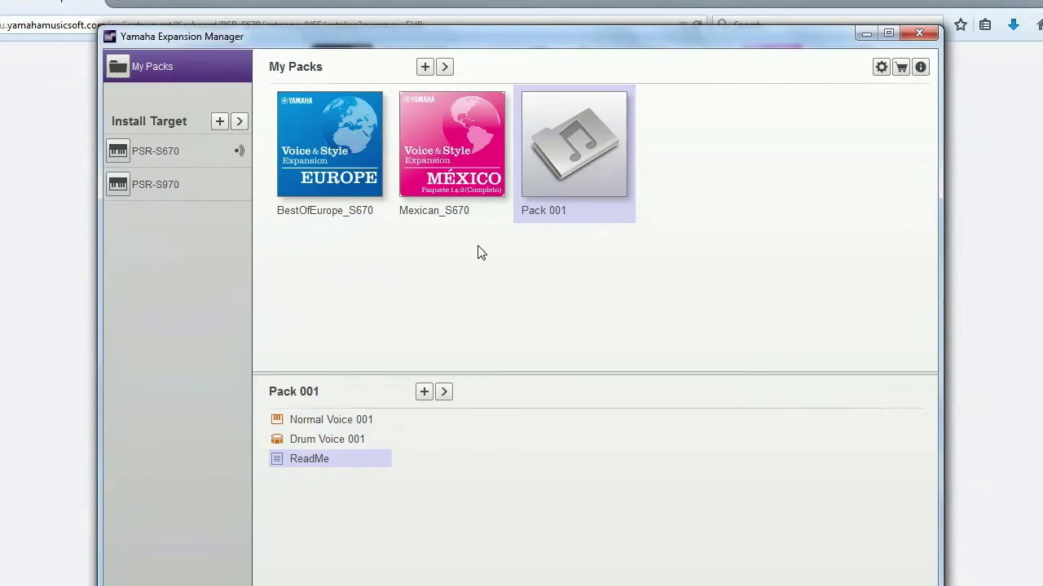
- Rename Pack 001 to 'My Pack' with the Yamaha_(Logo) image as its picture
double_click(575, 170)
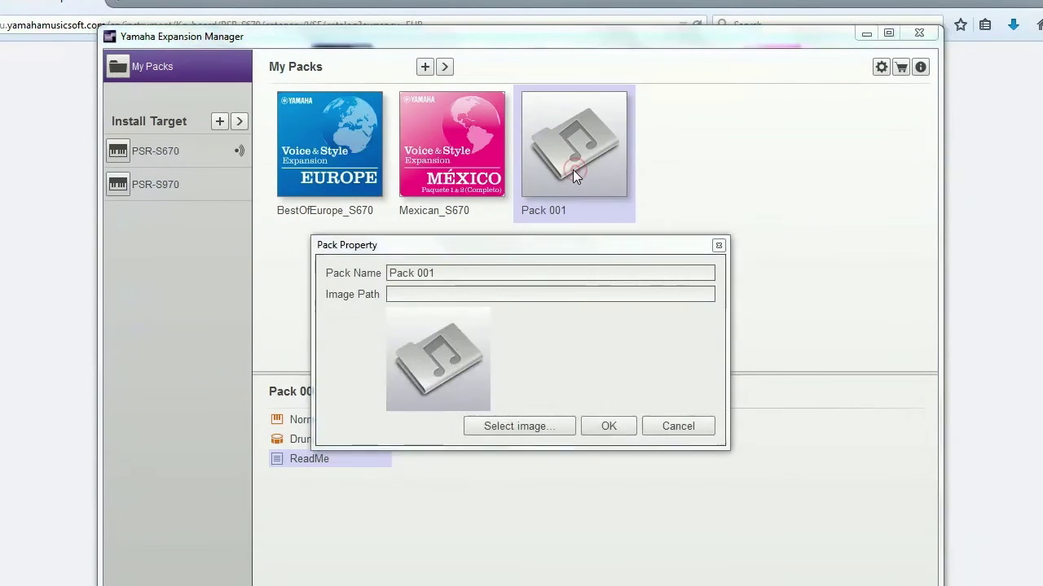
drag(462, 272, 342, 280)
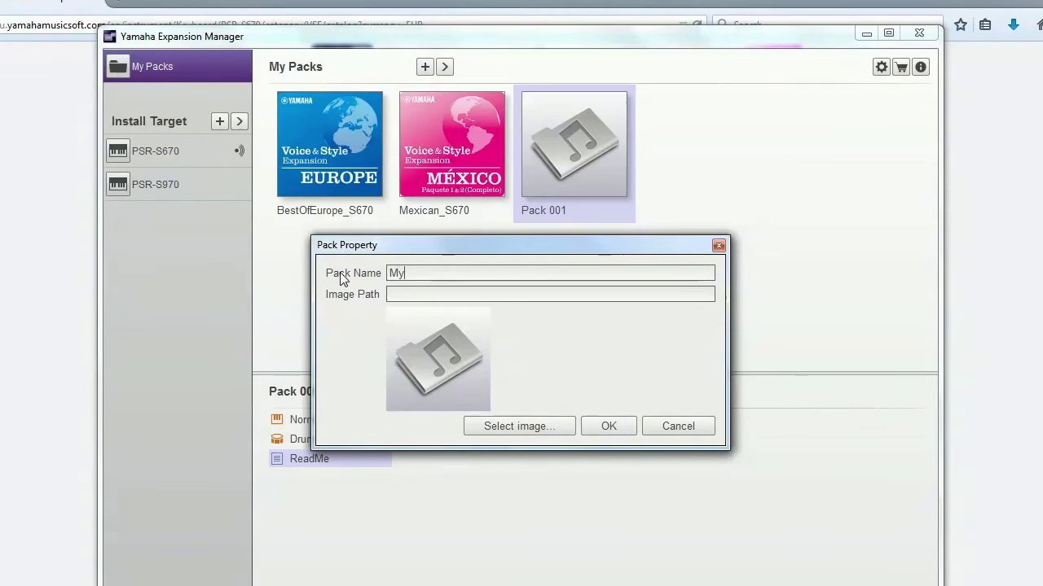
text(ack)
click(523, 429)
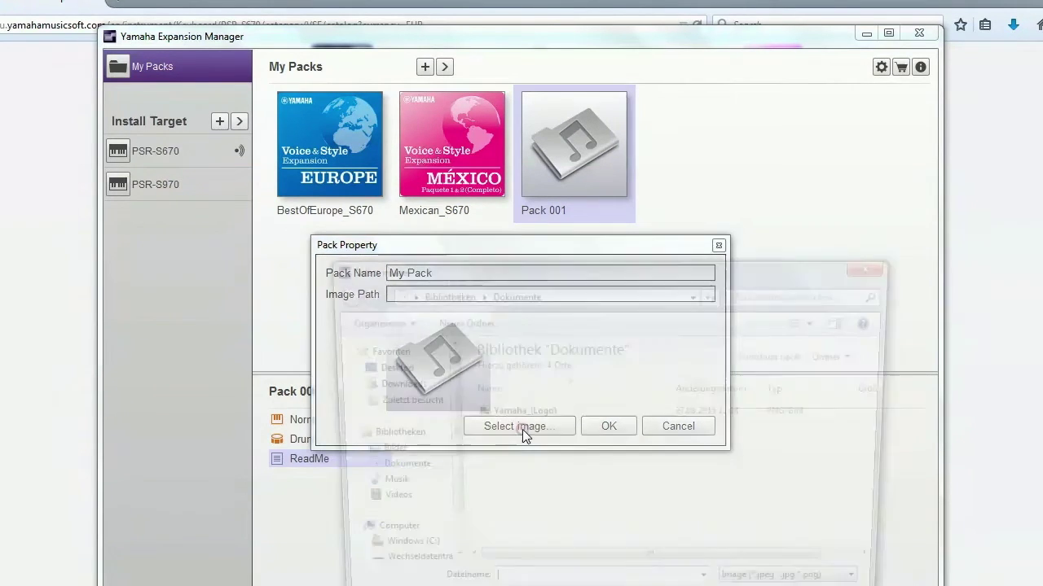
double_click(513, 413)
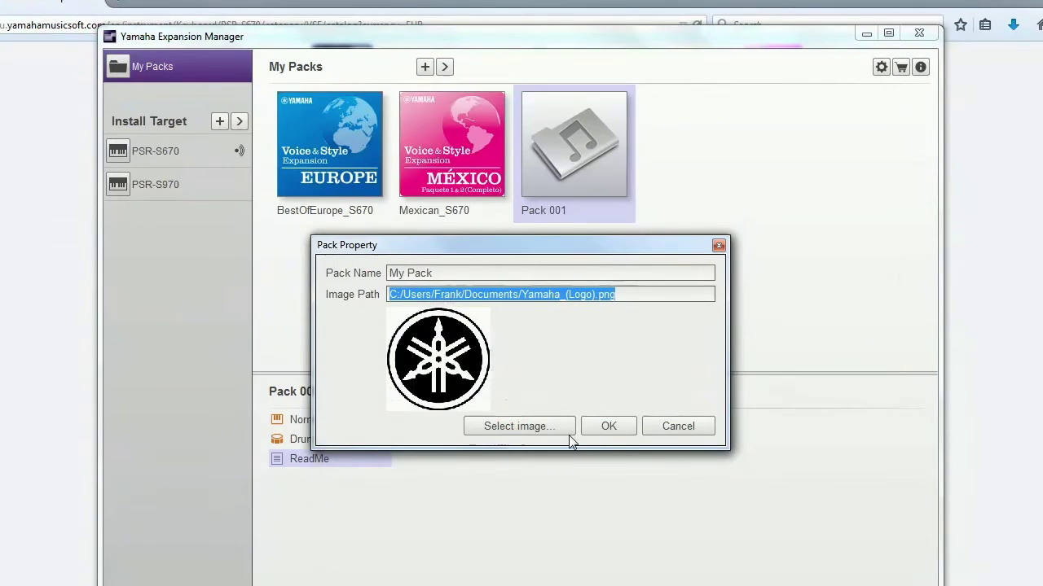
click(622, 430)
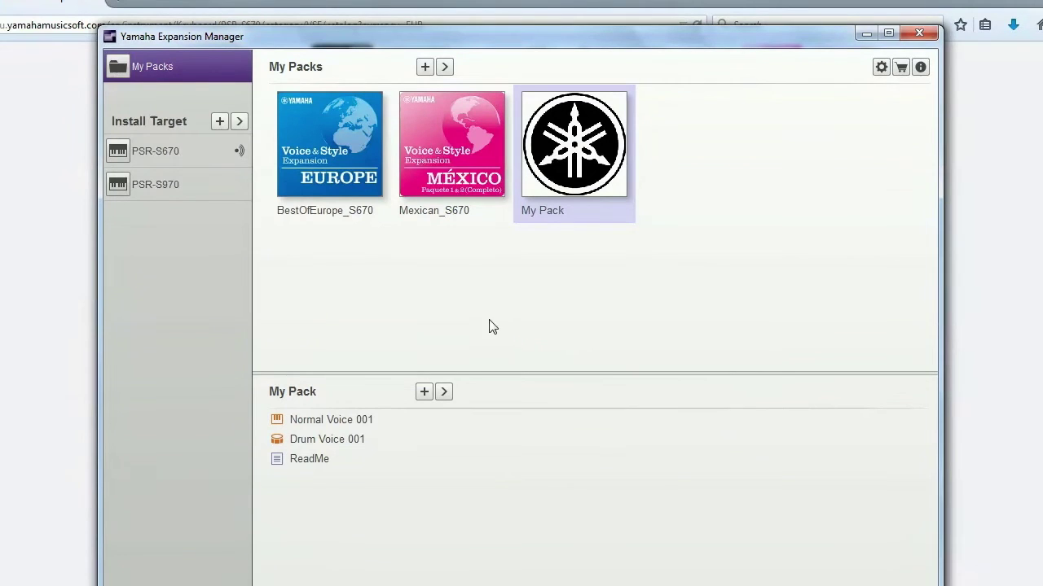
- Select the PSR-S670 target and tick My Pack for installation
click(185, 157)
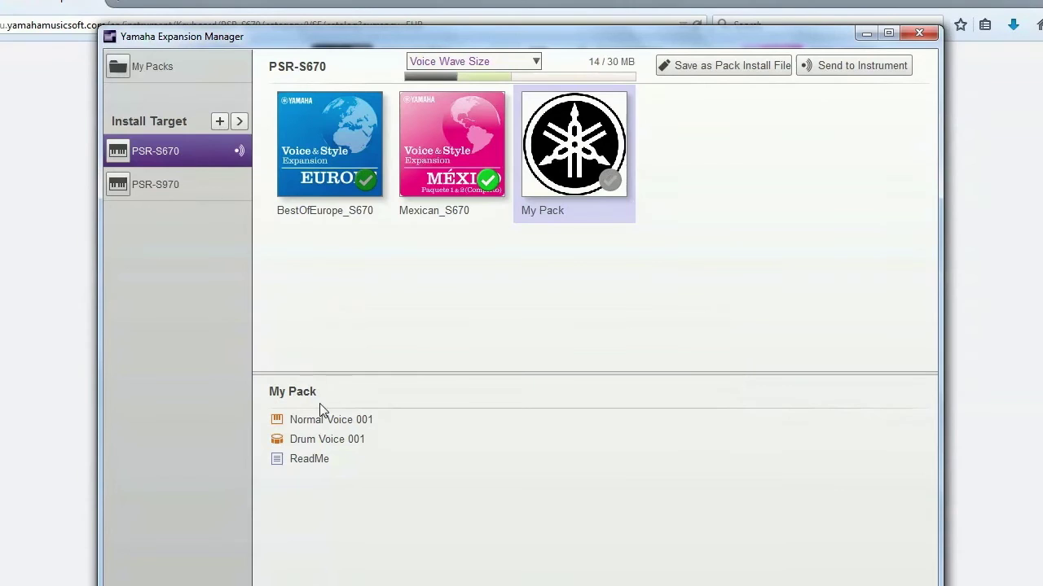
click(320, 448)
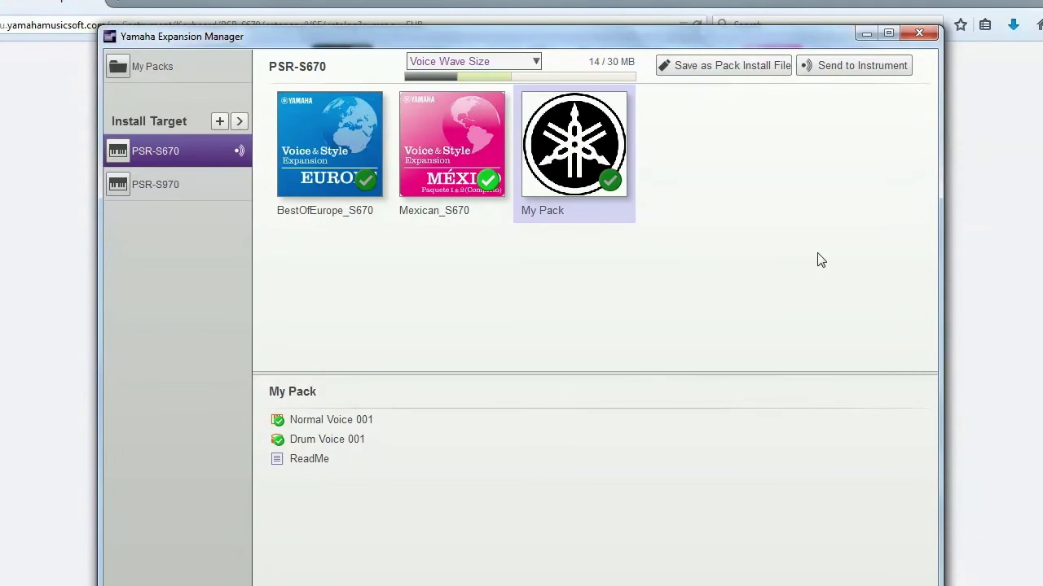
- Send the checked packs to the PSR-S670, confirming the installation and warning
click(852, 73)
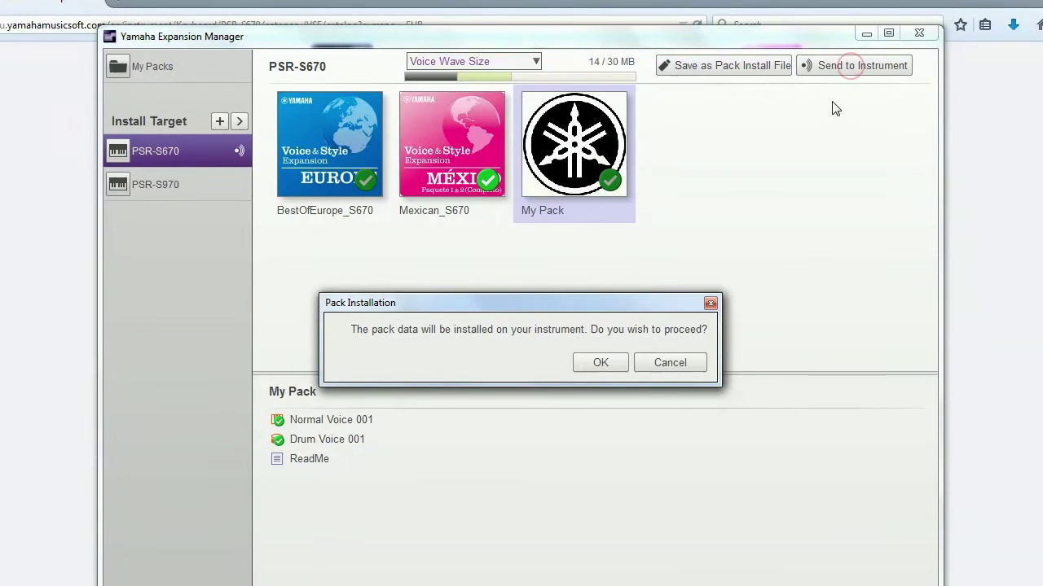
click(601, 362)
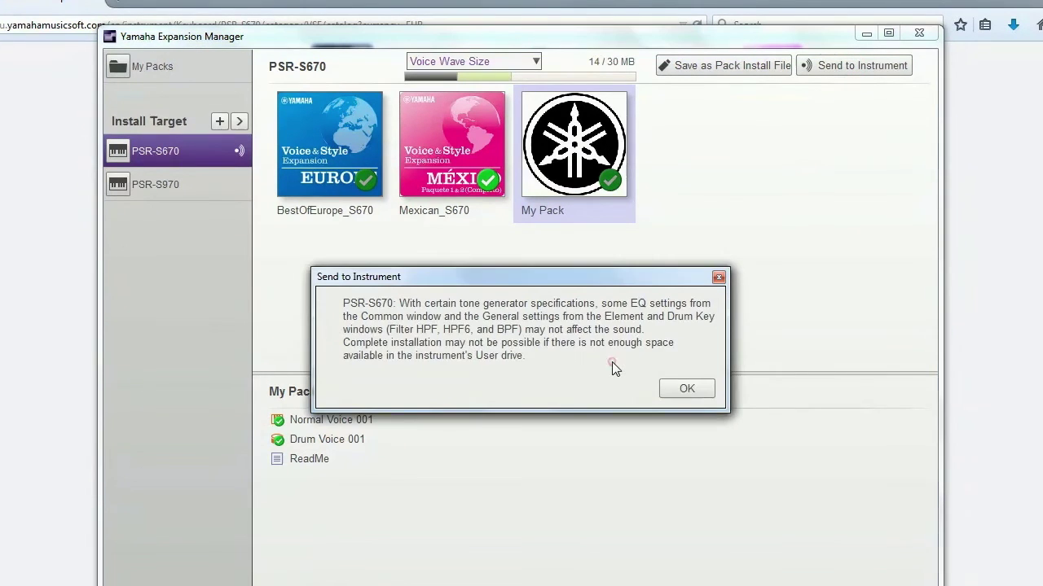
click(673, 390)
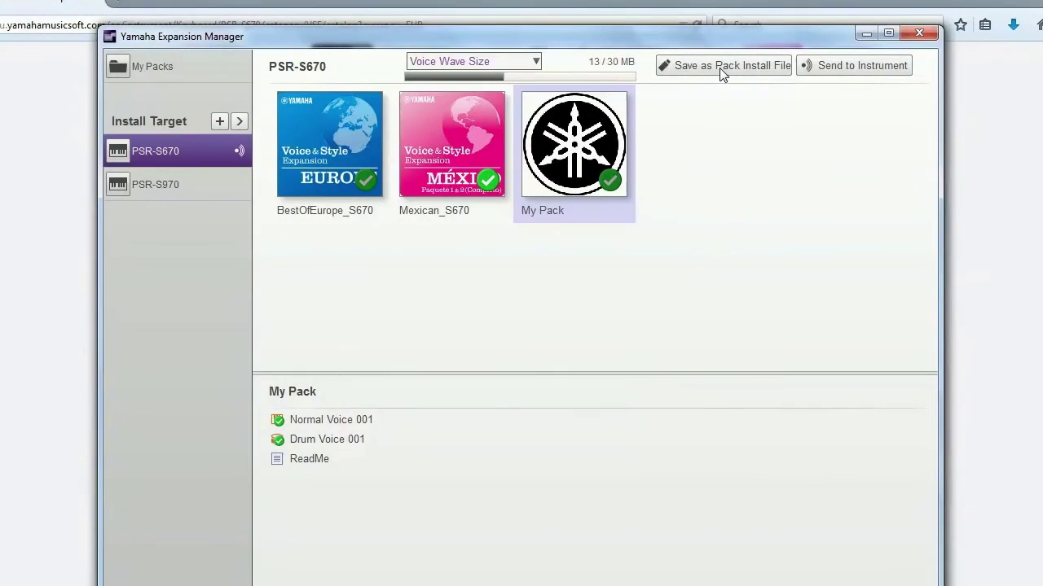
- Save the PSR-S670 packs as install file PSR-S670_PackInstallData on drive E:, accepting the tone generator warning
click(720, 68)
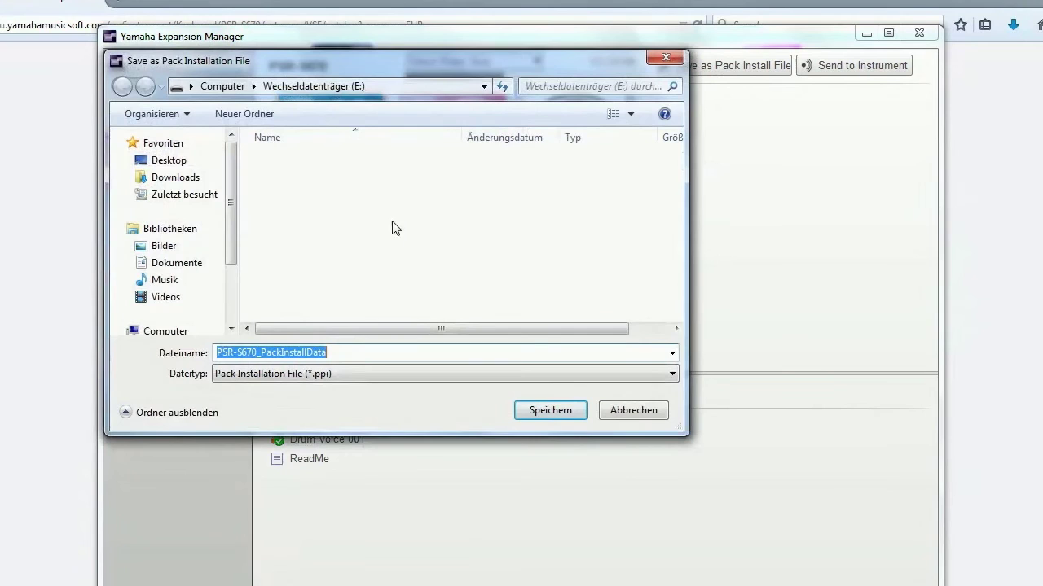
scroll(226, 228, down, 2)
click(192, 292)
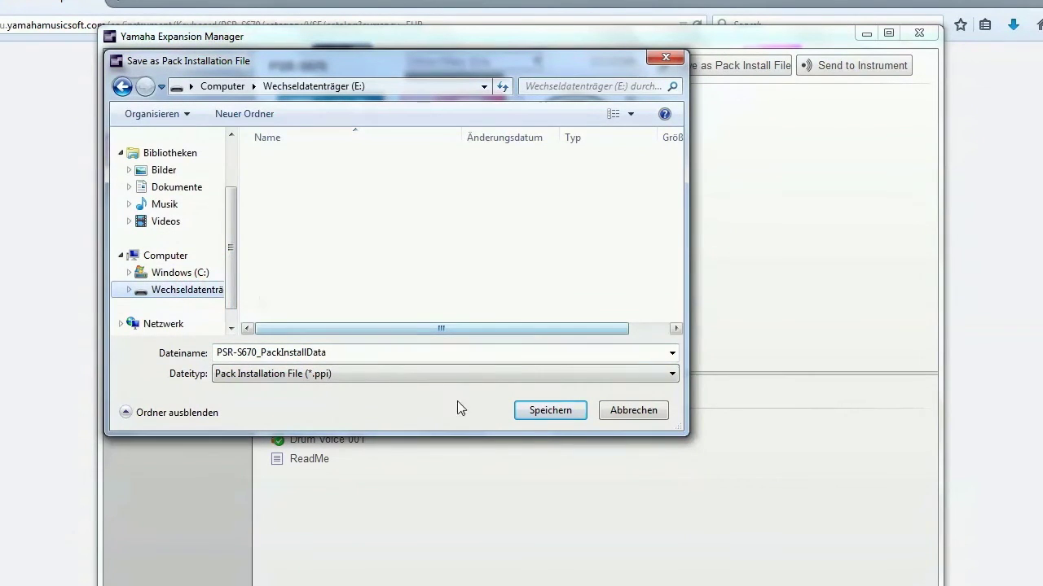
click(565, 417)
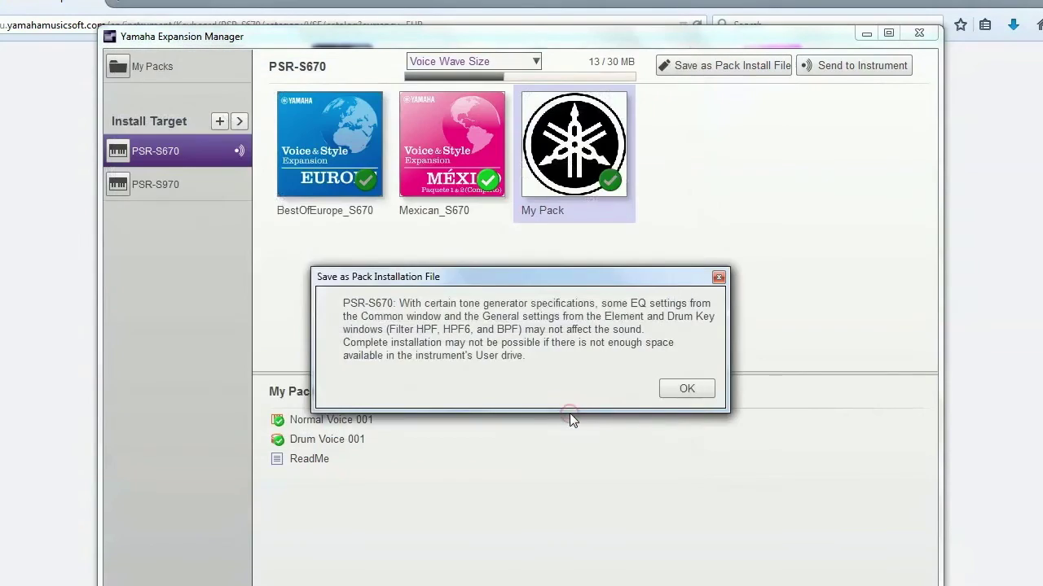
click(696, 391)
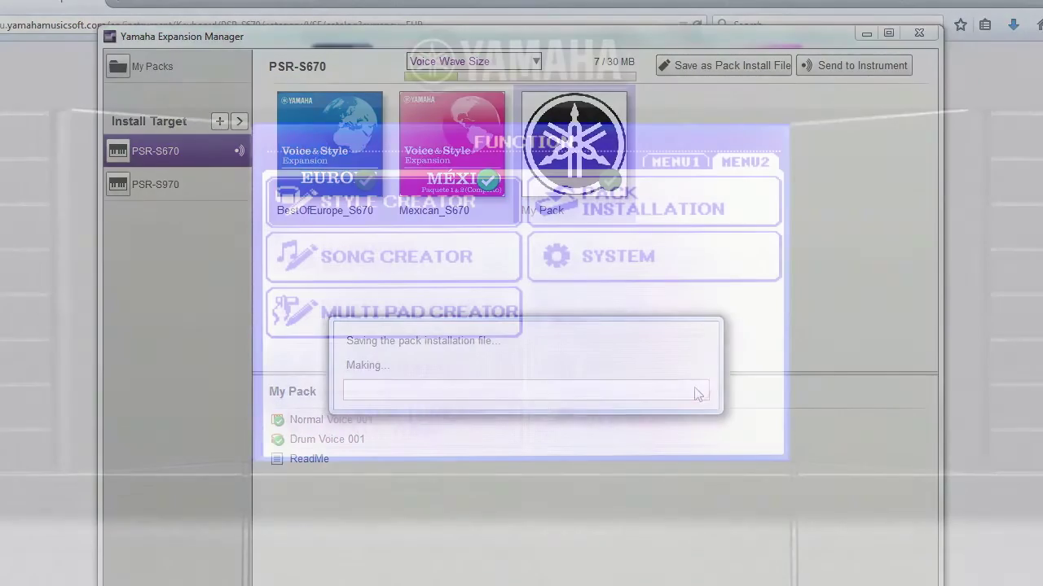